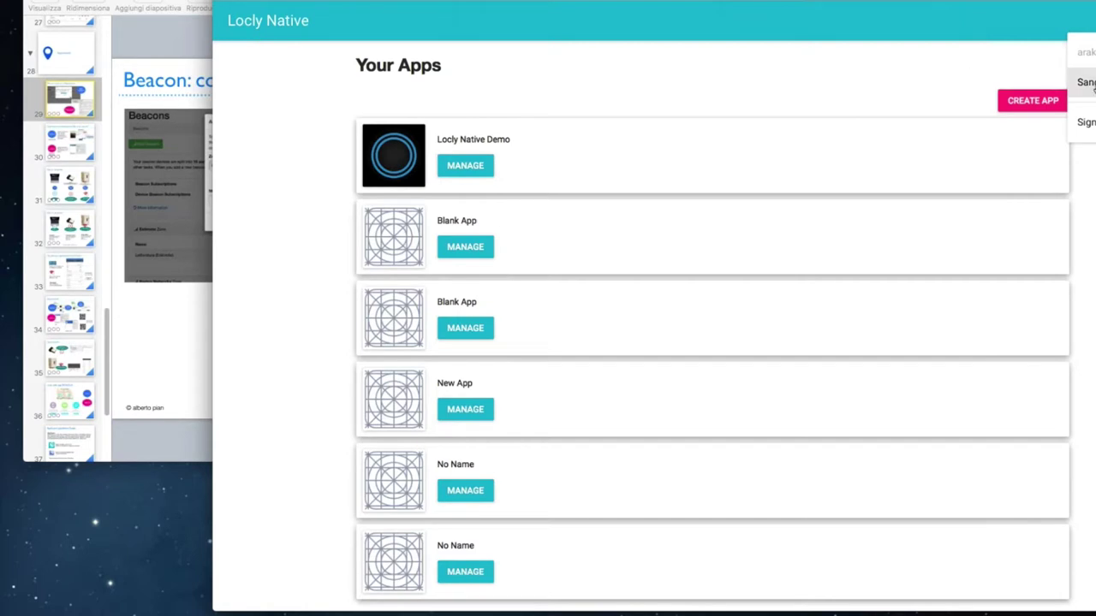
# - Open the organisation's project list and permanently delete the project named A Project, confirming with the word DELETE
pyautogui.click(1084, 82)
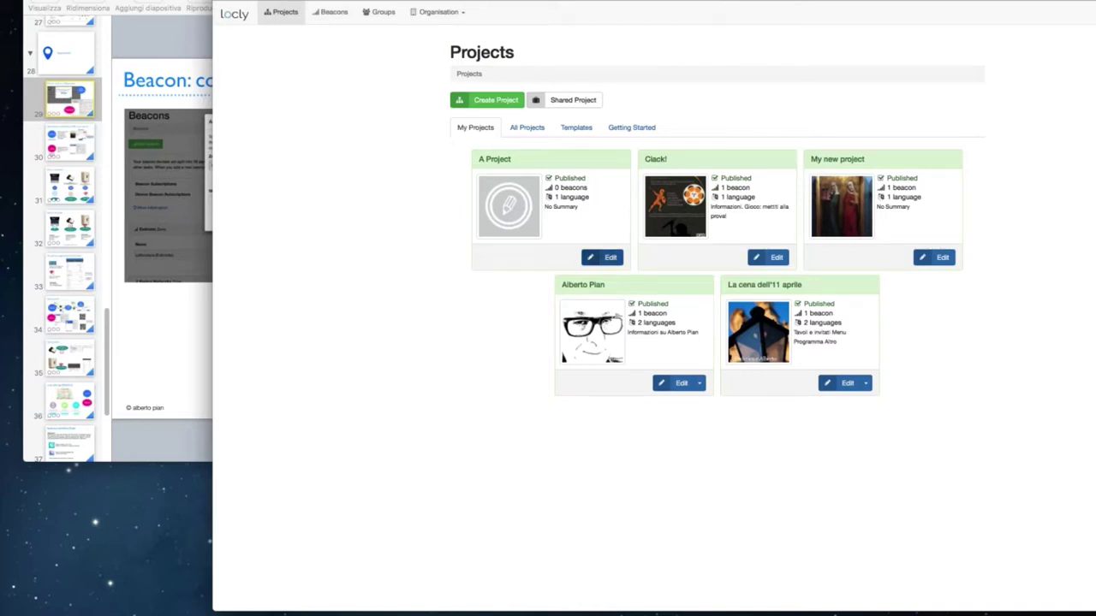
pyautogui.click(609, 258)
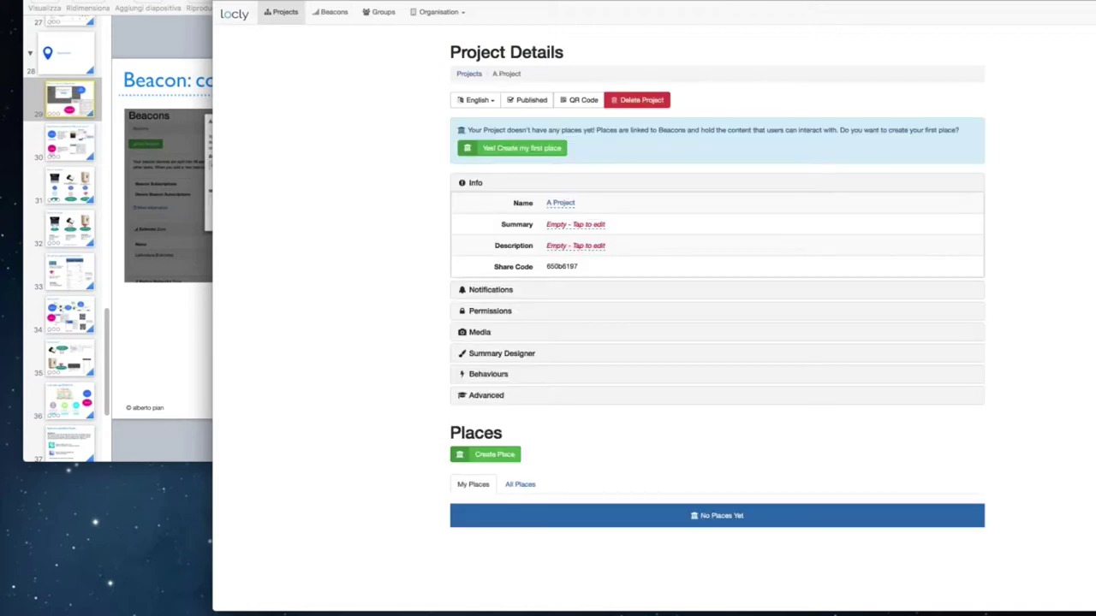
pyautogui.click(637, 99)
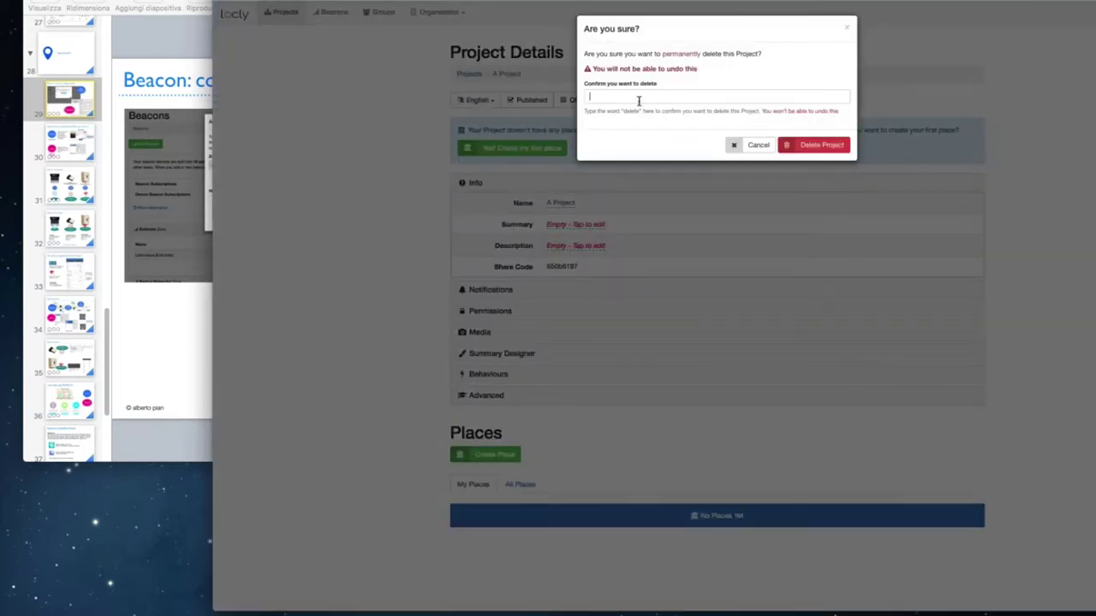
pyautogui.click(638, 97)
pyautogui.write('DELETE')
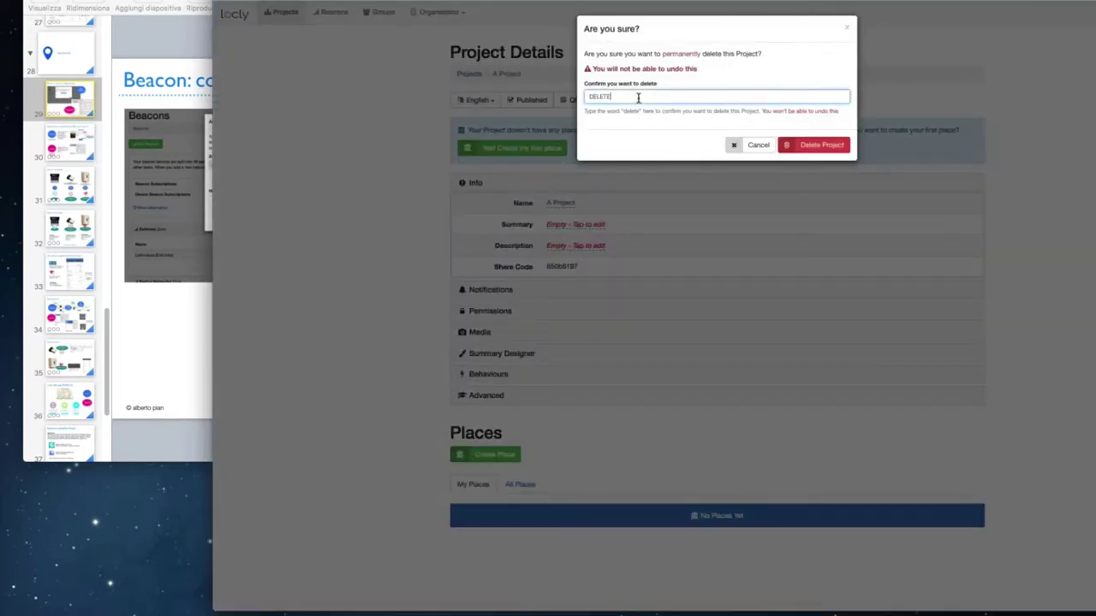
pyautogui.click(820, 145)
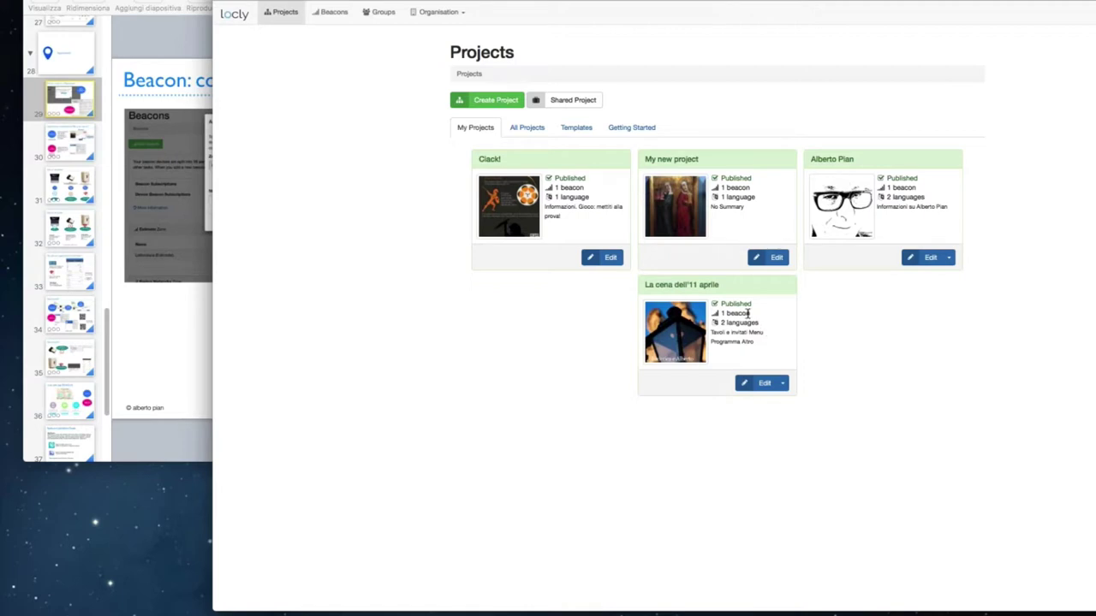
# - Open the Zona Letteratura project and inspect its description in editing mode, leaving the text as it is
pyautogui.click(491, 102)
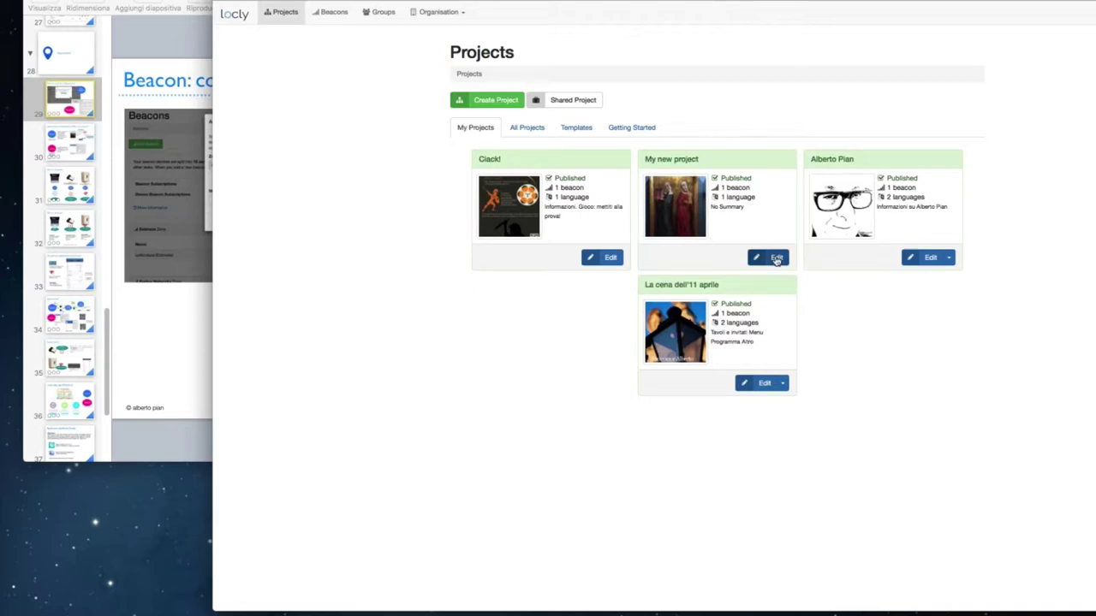
pyautogui.click(777, 259)
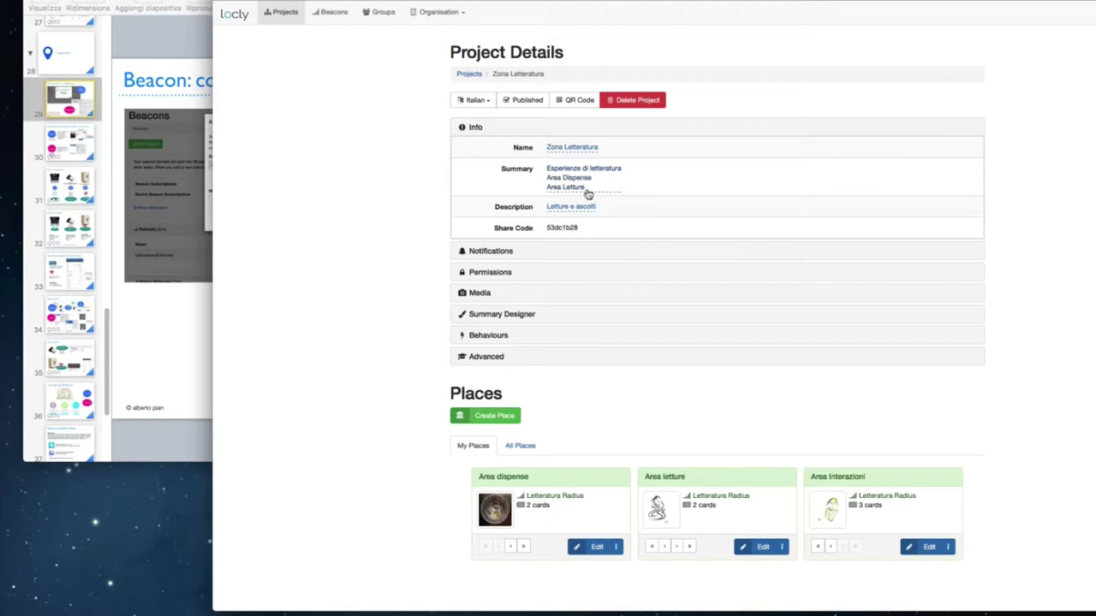
pyautogui.click(557, 209)
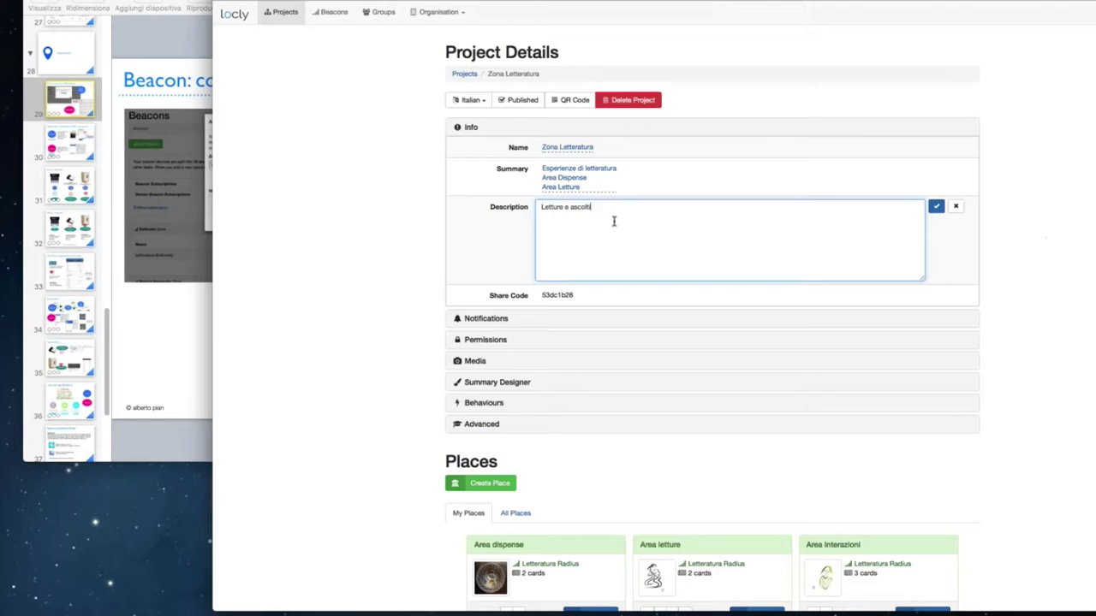
pyautogui.click(1064, 229)
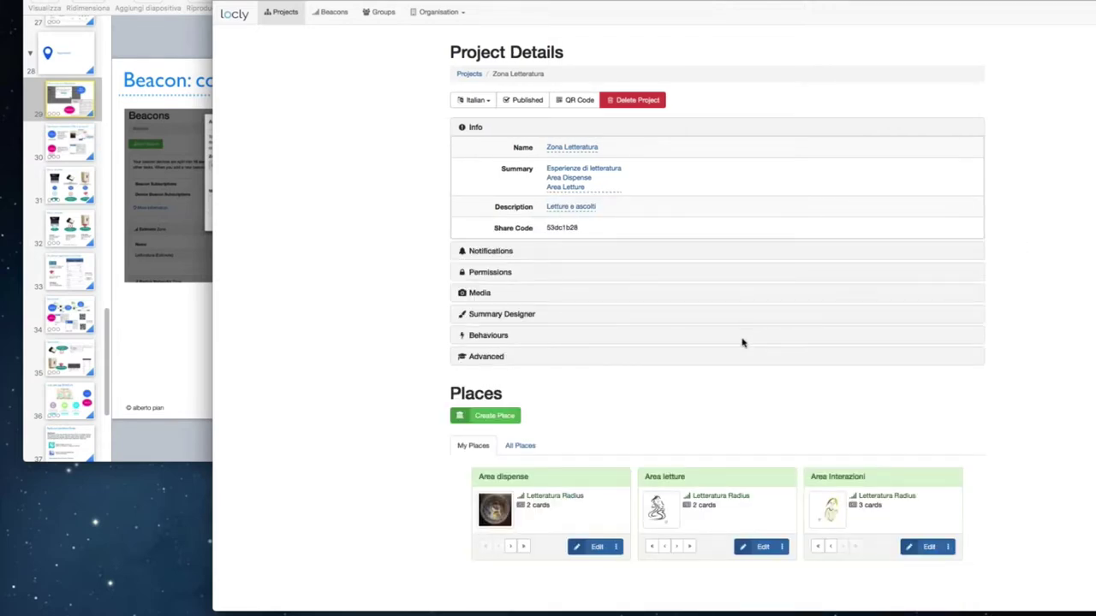
# - Open the Area dispense place and check which beacons can be assigned to it, keeping the current choice
pyautogui.scroll(-1, 744, 341)
pyautogui.click(597, 548)
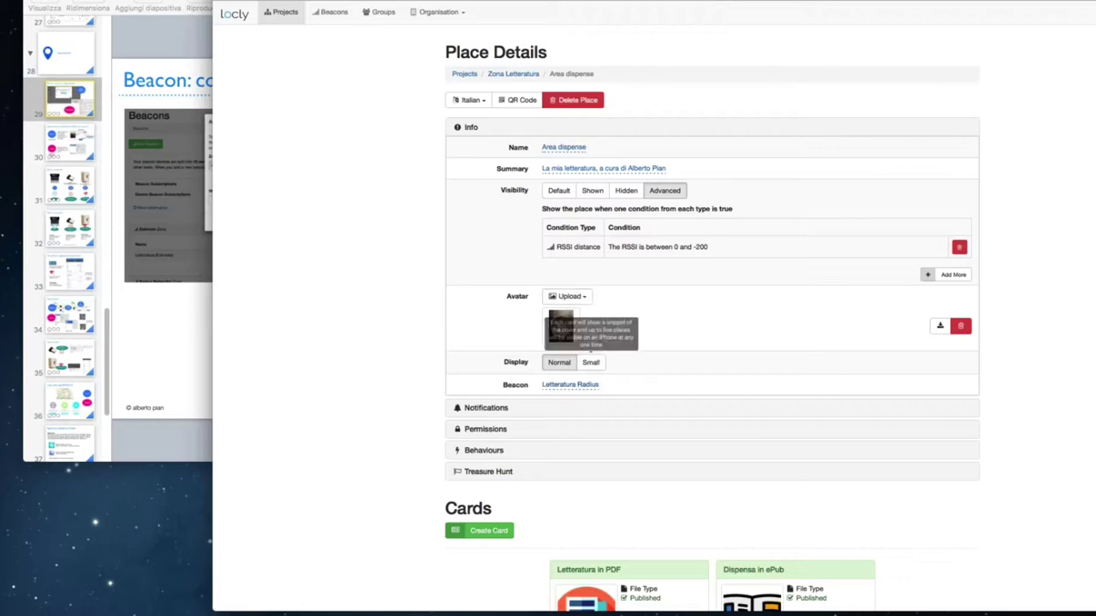
pyautogui.click(570, 384)
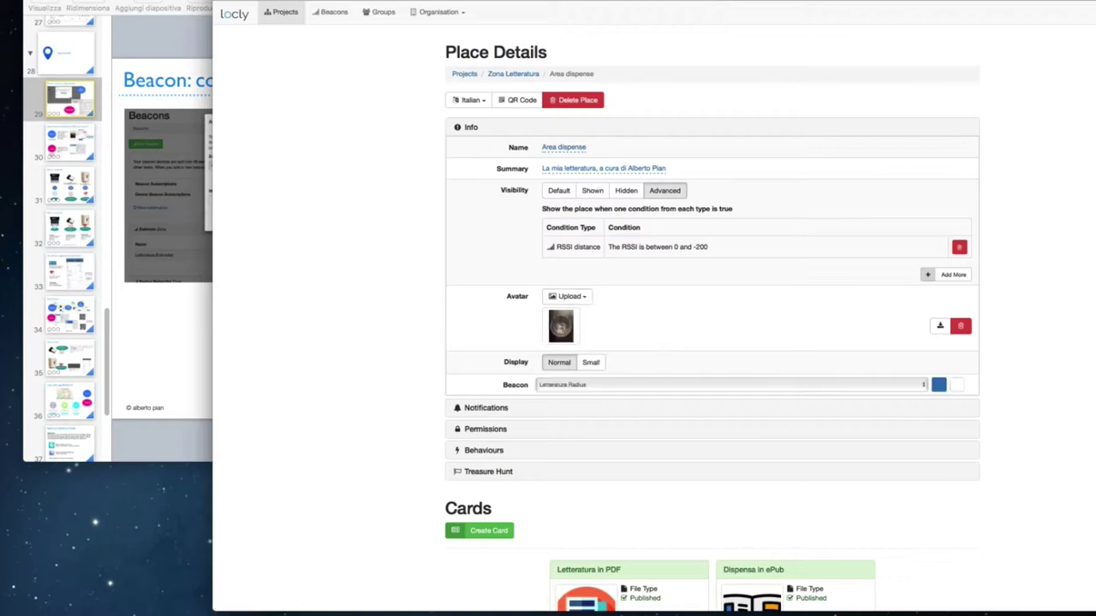
pyautogui.press('Escape')
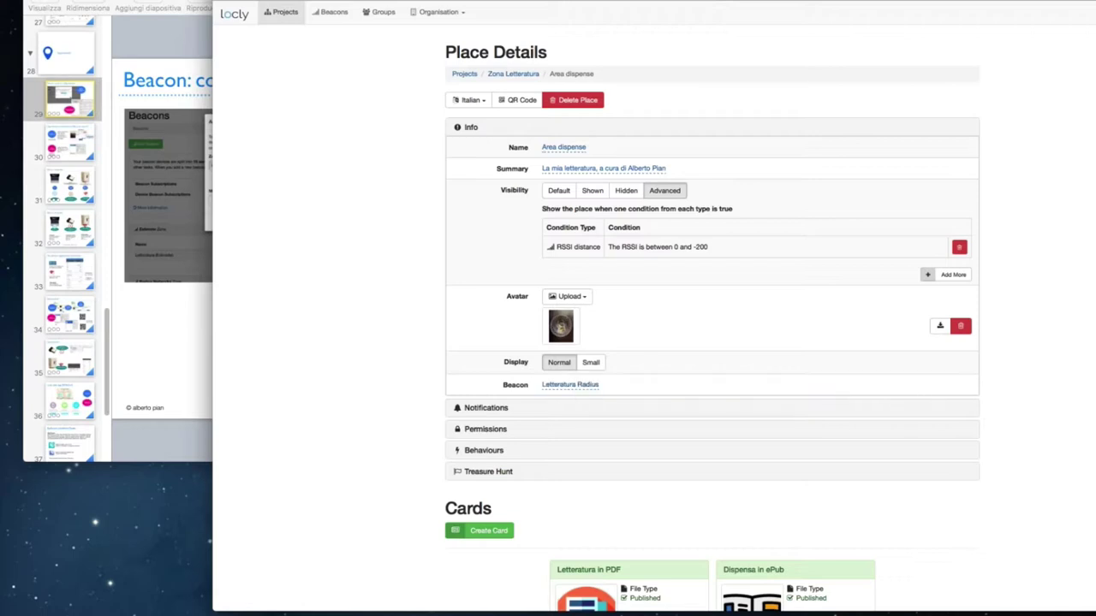
pyautogui.click(570, 385)
pyautogui.click(922, 386)
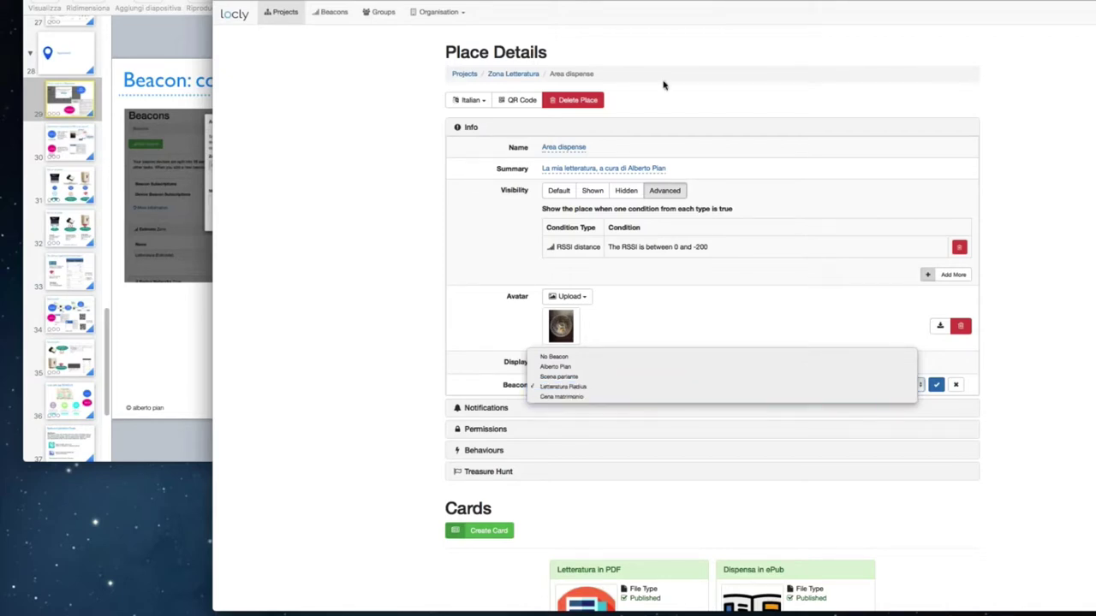
pyautogui.press('Escape')
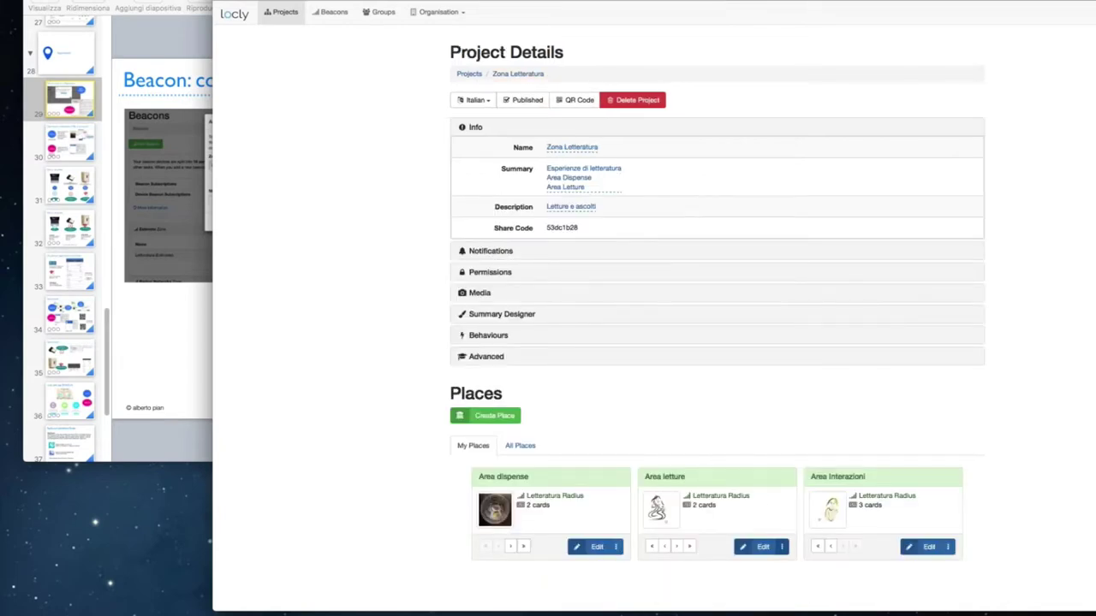
# - Open the Area letture place and review its beacon options and its cards, then return to the project
pyautogui.click(762, 547)
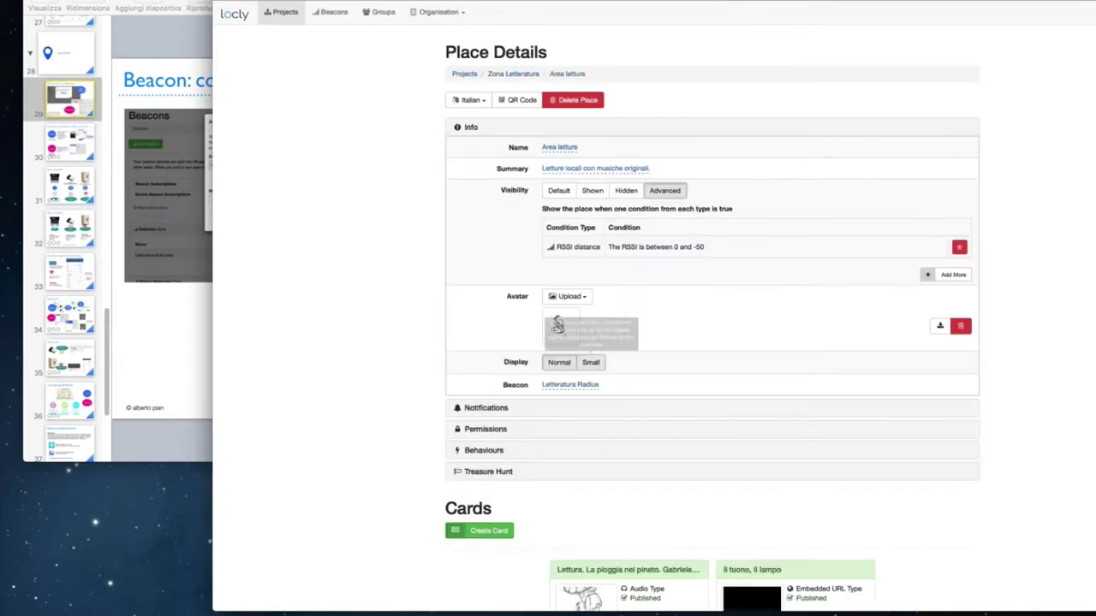
pyautogui.click(574, 385)
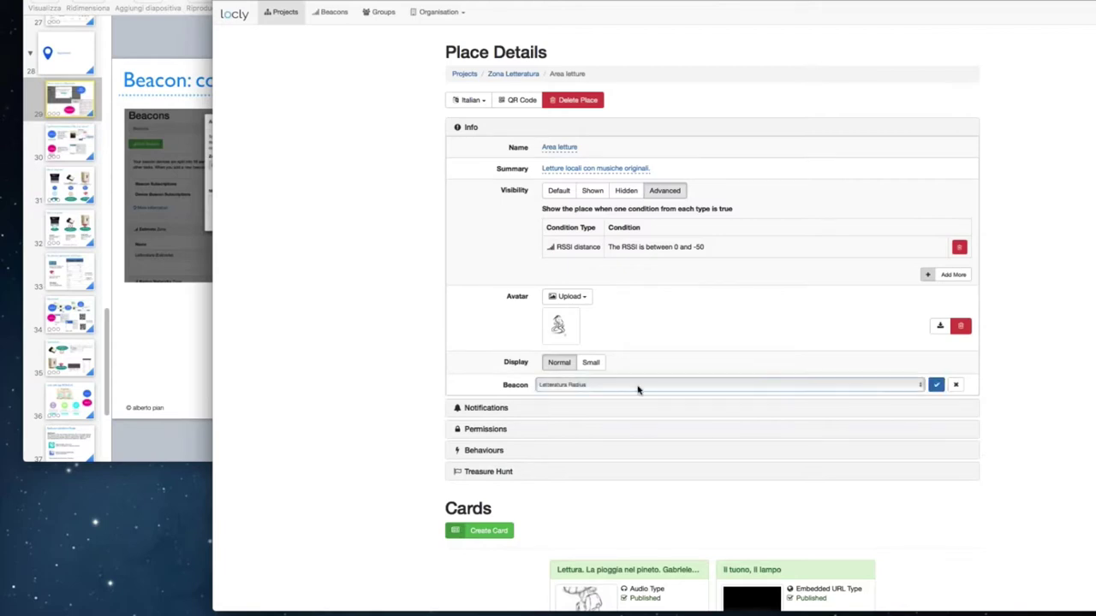
pyautogui.click(913, 385)
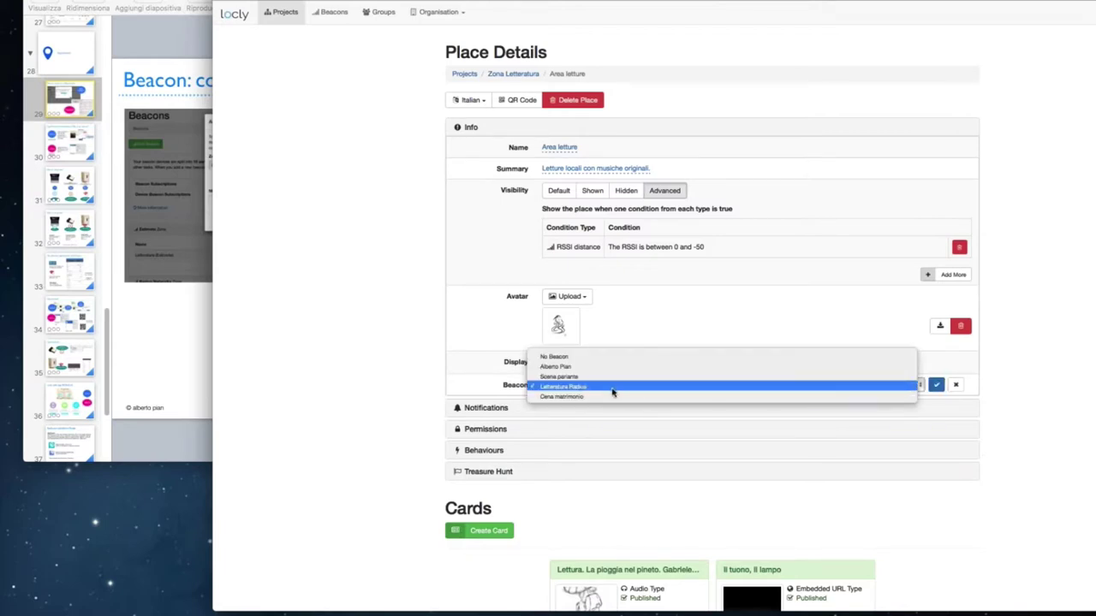
pyautogui.click(477, 252)
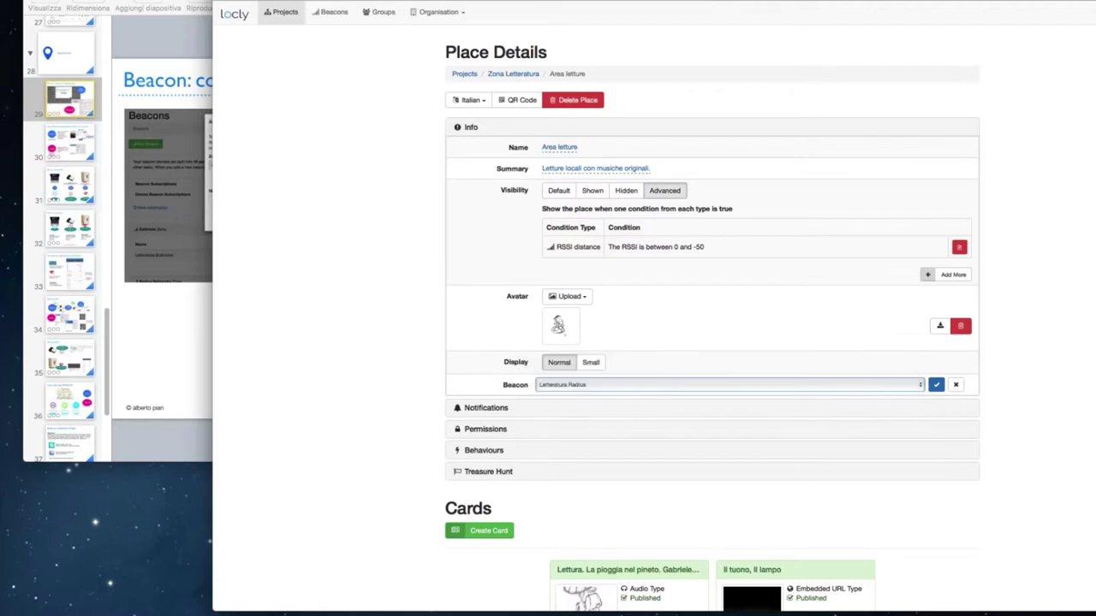
pyautogui.scroll(-3, 867, 461)
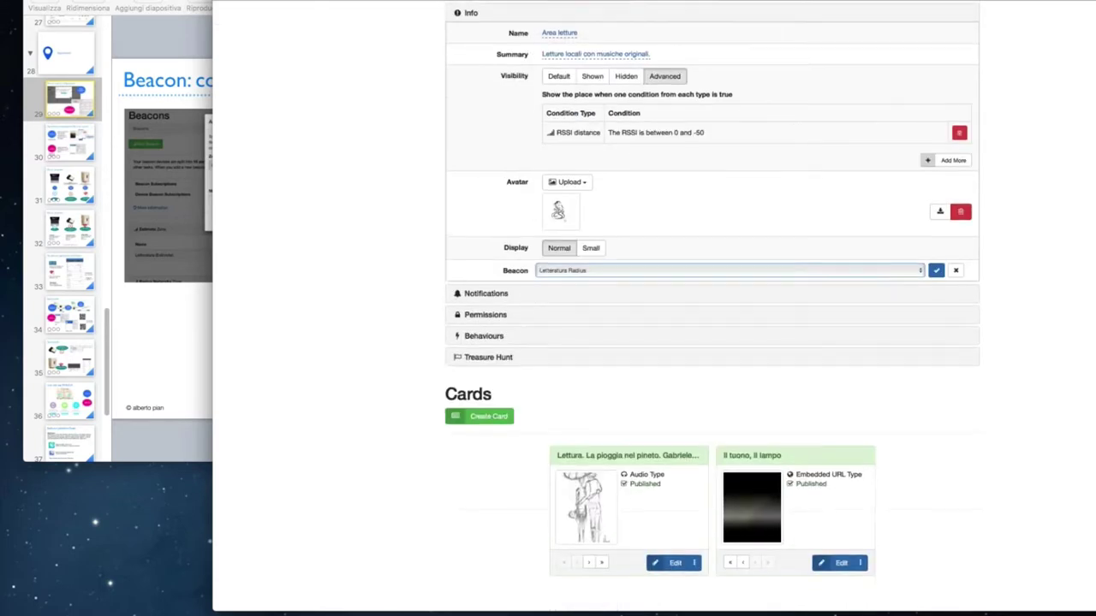
pyautogui.press('super+bracketleft')
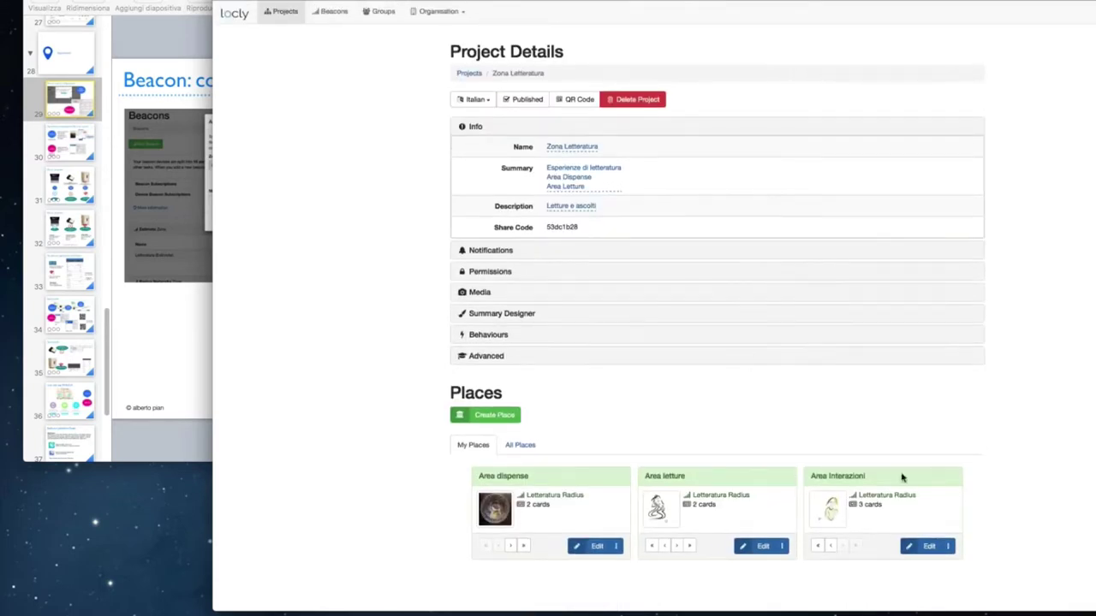
# - Open the Cruciverba della ragazza card in the Area Interazioni place
pyautogui.click(929, 548)
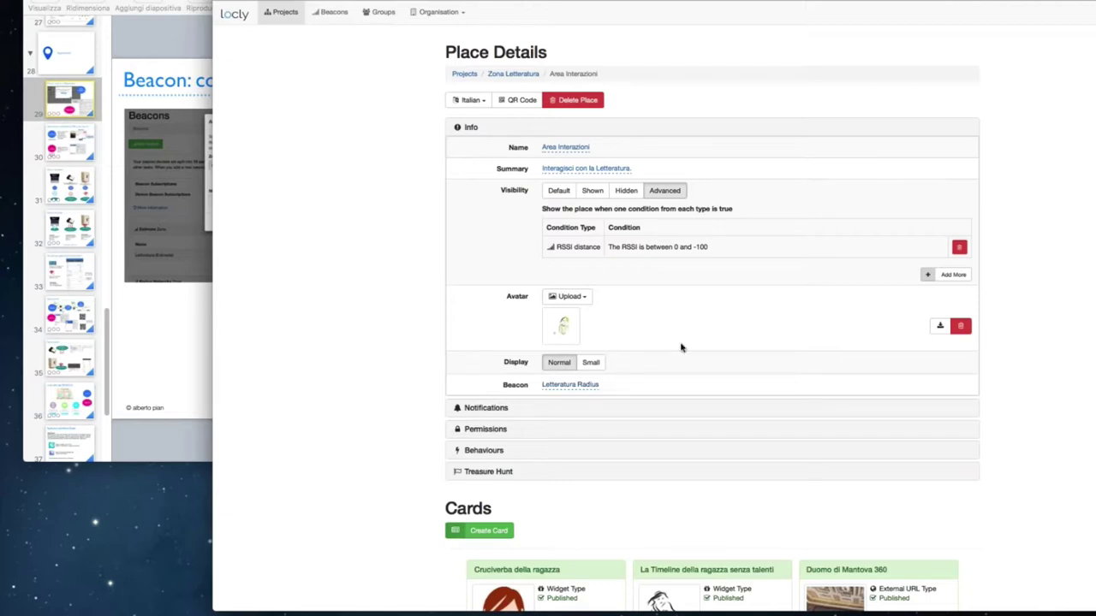
pyautogui.scroll(-3, 682, 348)
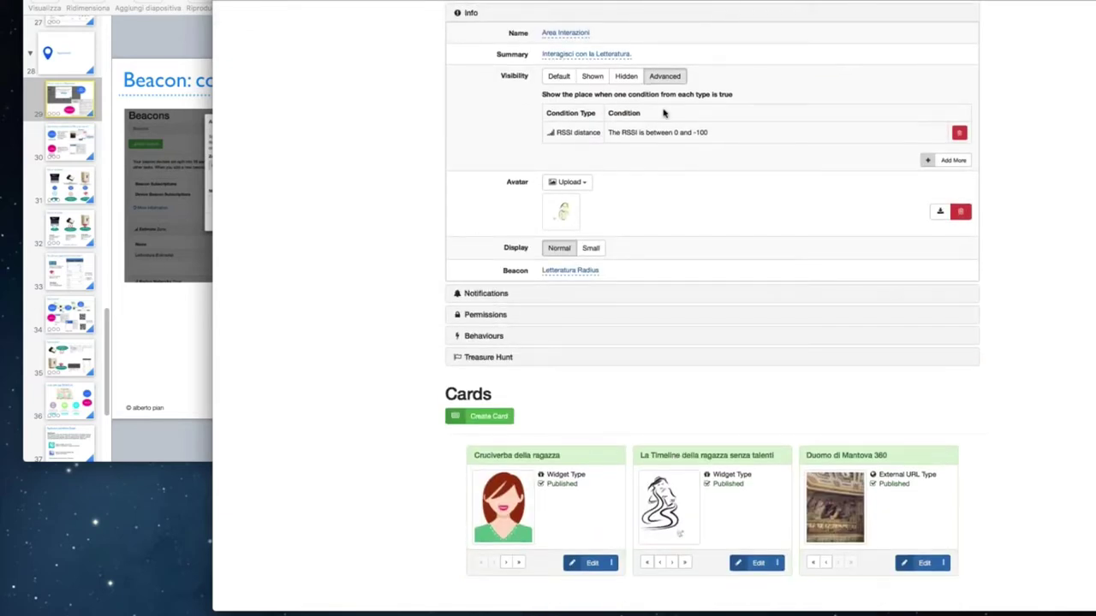
pyautogui.click(591, 565)
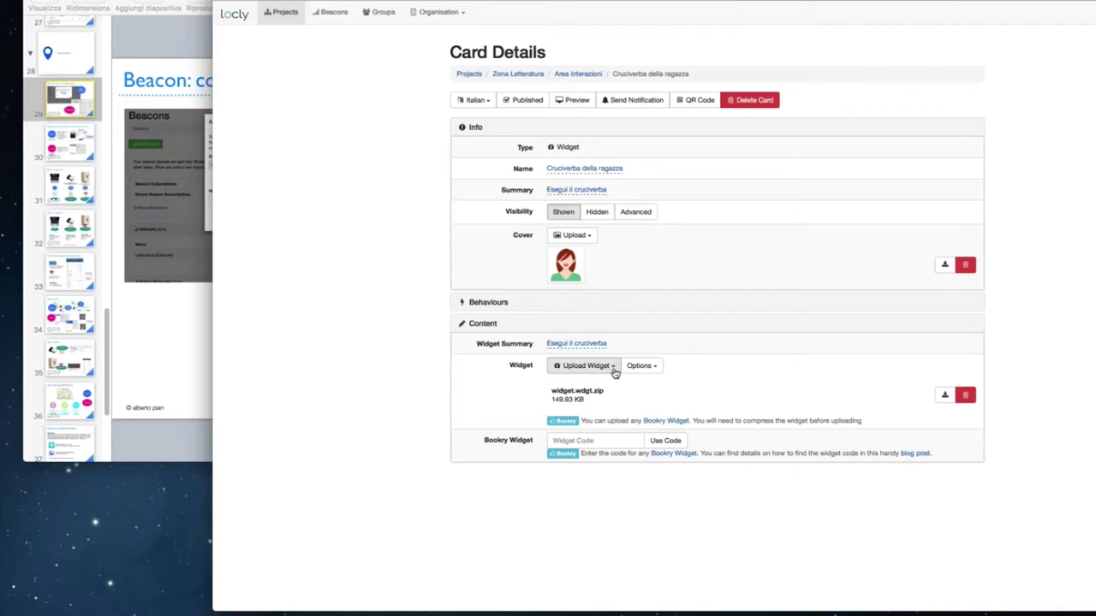
# - Examine the Cruciverba card's info settings and its uploaded widget content, then return to the Area Interazioni place
pyautogui.scroll(5, 599, 395)
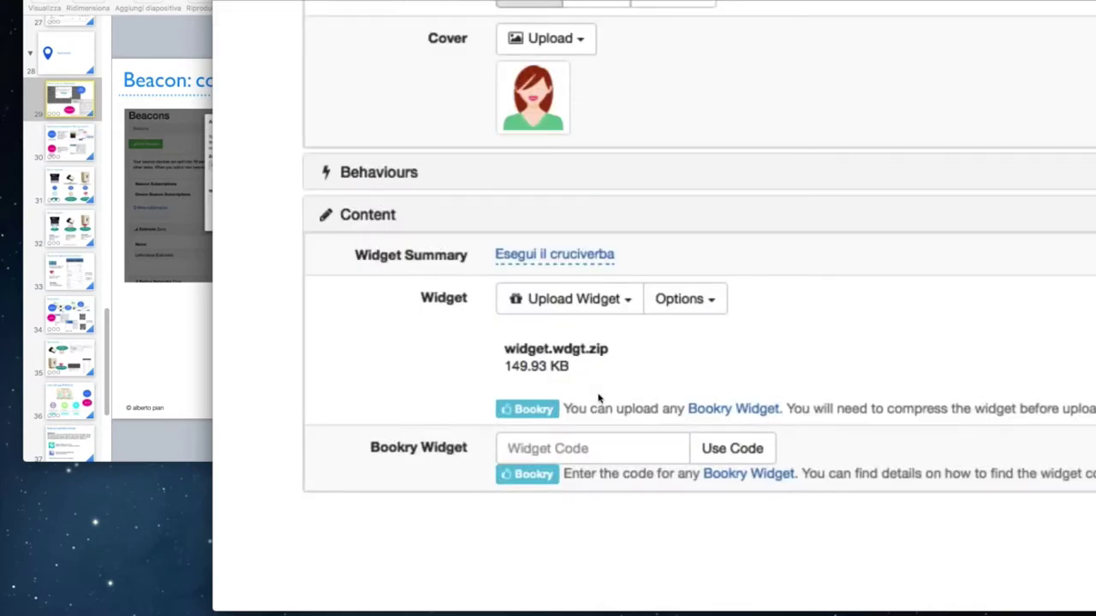
pyautogui.scroll(-5, 599, 395)
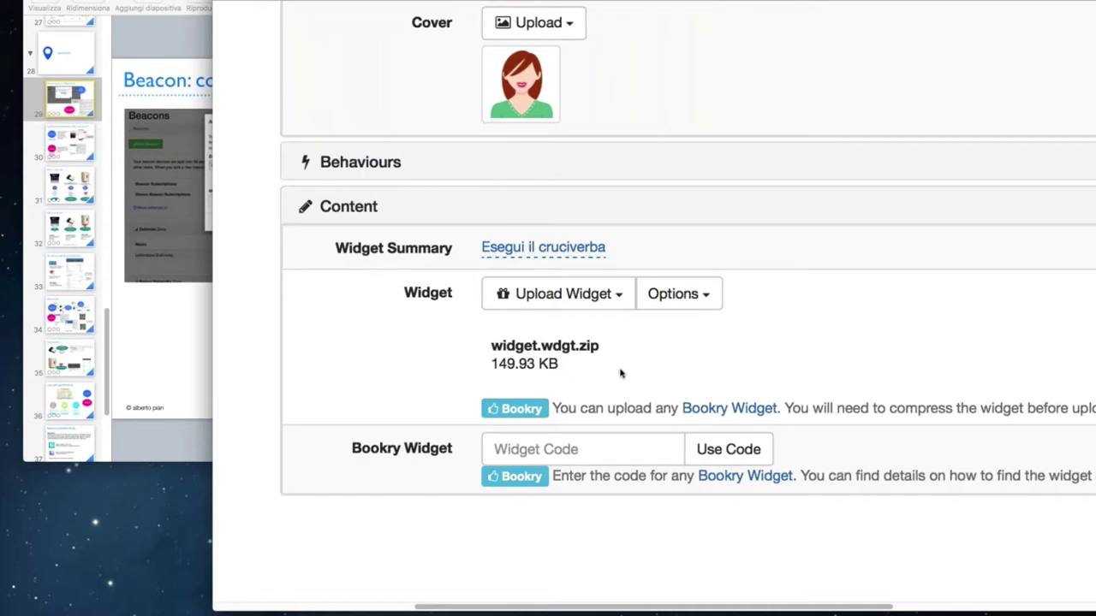
pyautogui.scroll(8, 620, 372)
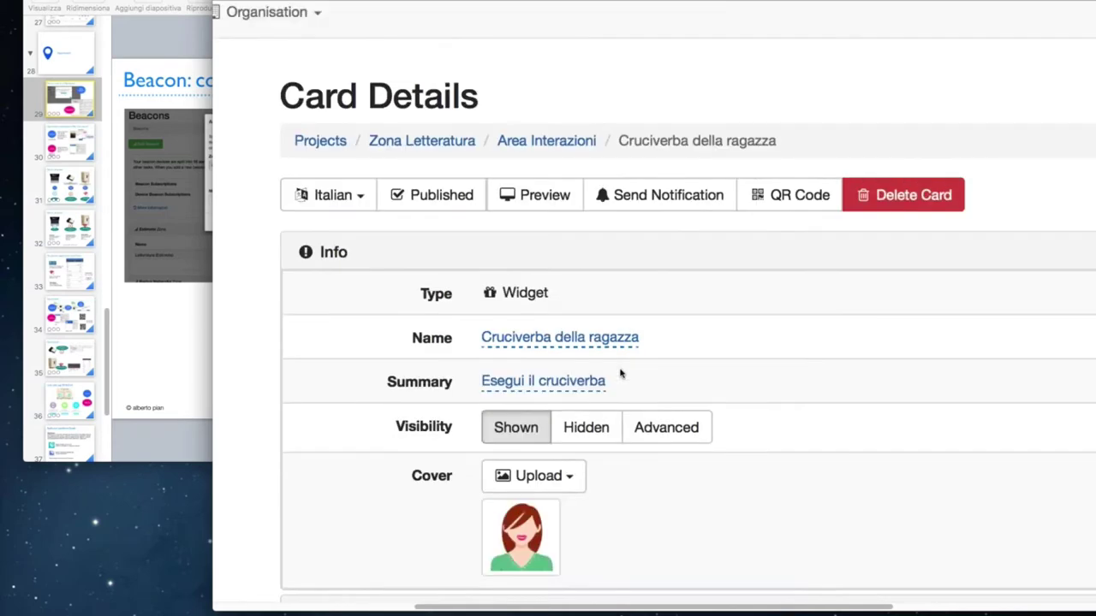
pyautogui.scroll(-10, 395, 134)
pyautogui.scroll(10, 396, 134)
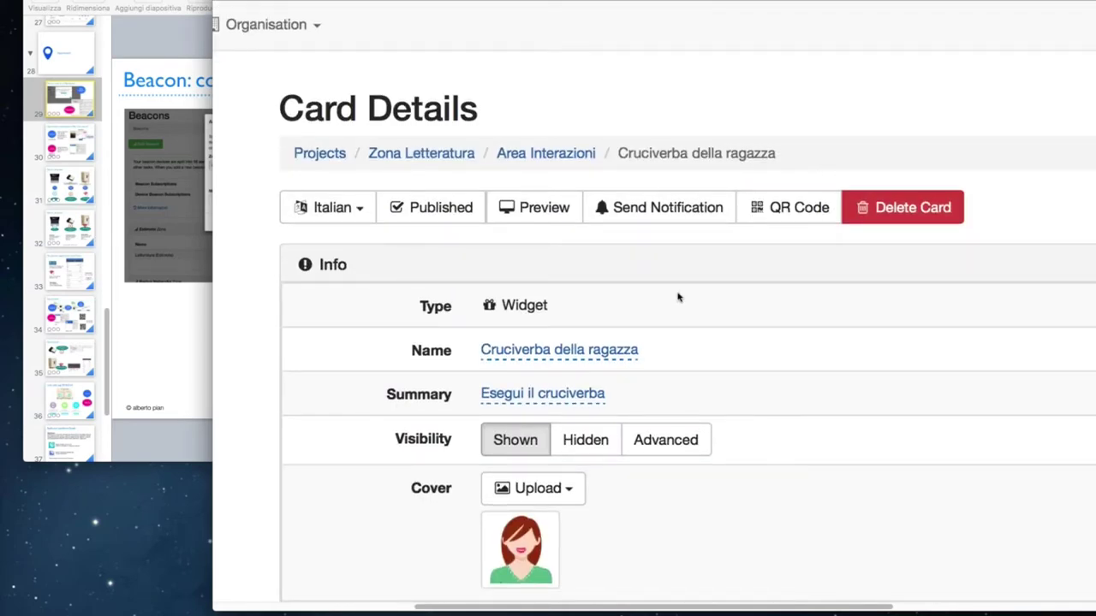
pyautogui.scroll(-2, 692, 306)
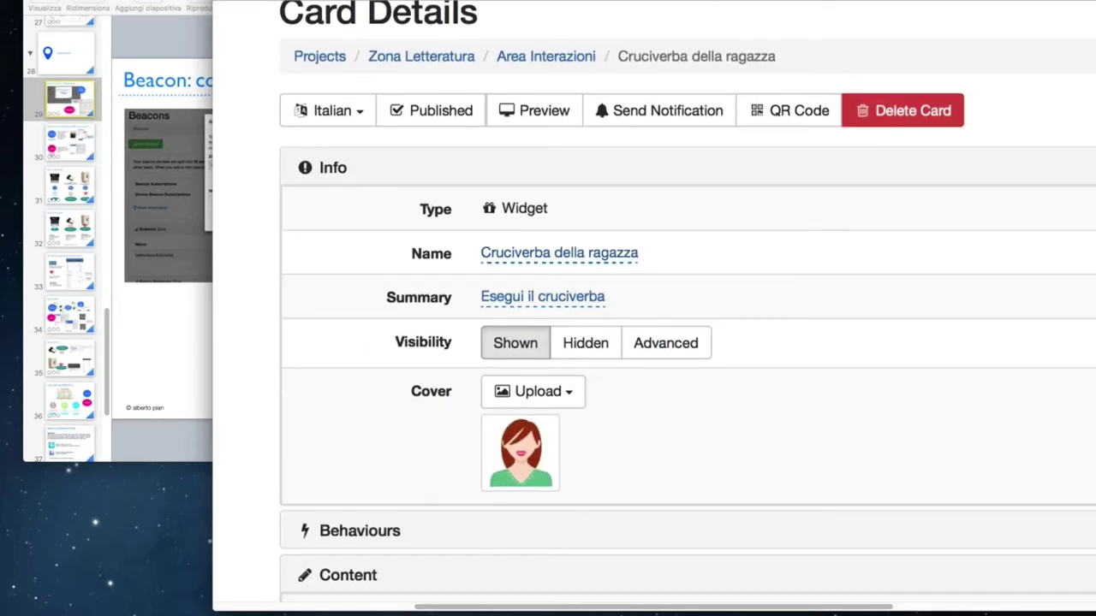
pyautogui.scroll(-8, 687, 309)
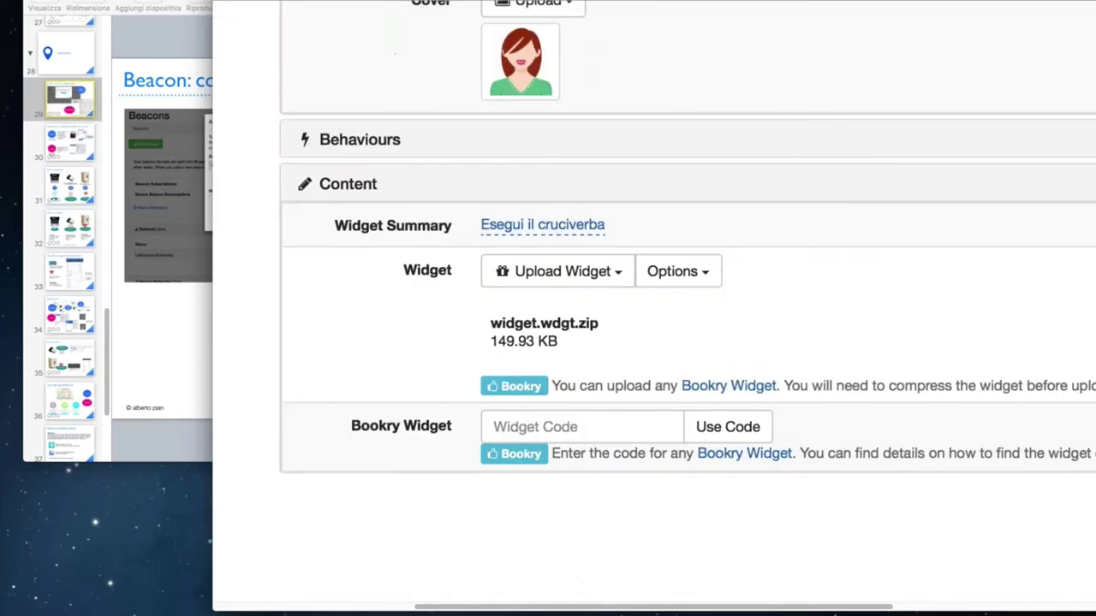
pyautogui.press('super+minus')
pyautogui.press('super+minus')
pyautogui.press('super+minus')
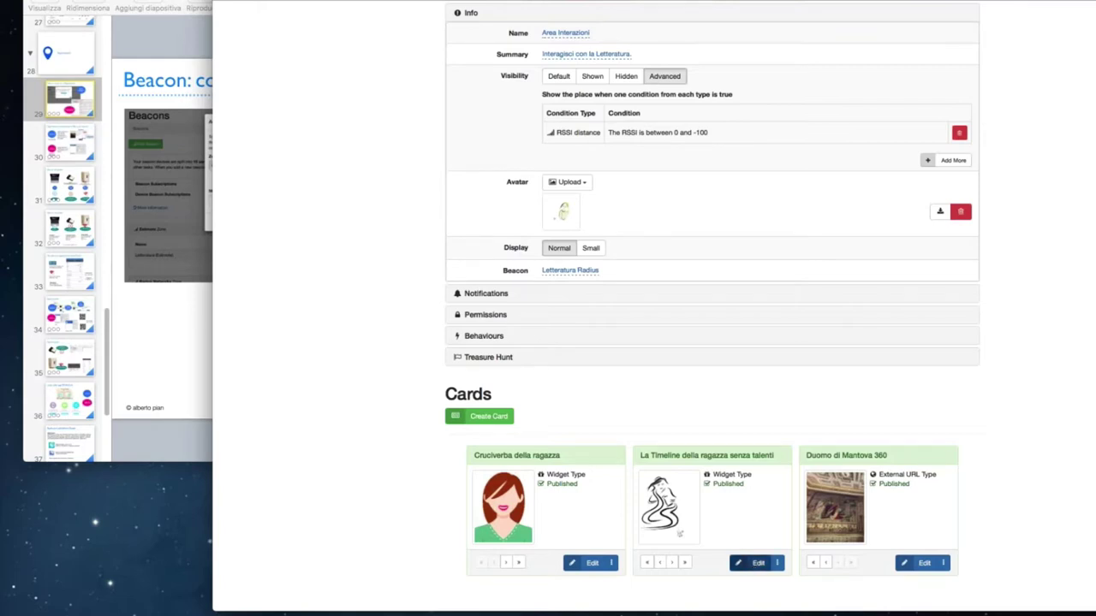
# - Review the widget content of the La Timeline della ragazza senza talenti card, then open the Duomo di Mantova 360 card
pyautogui.click(758, 563)
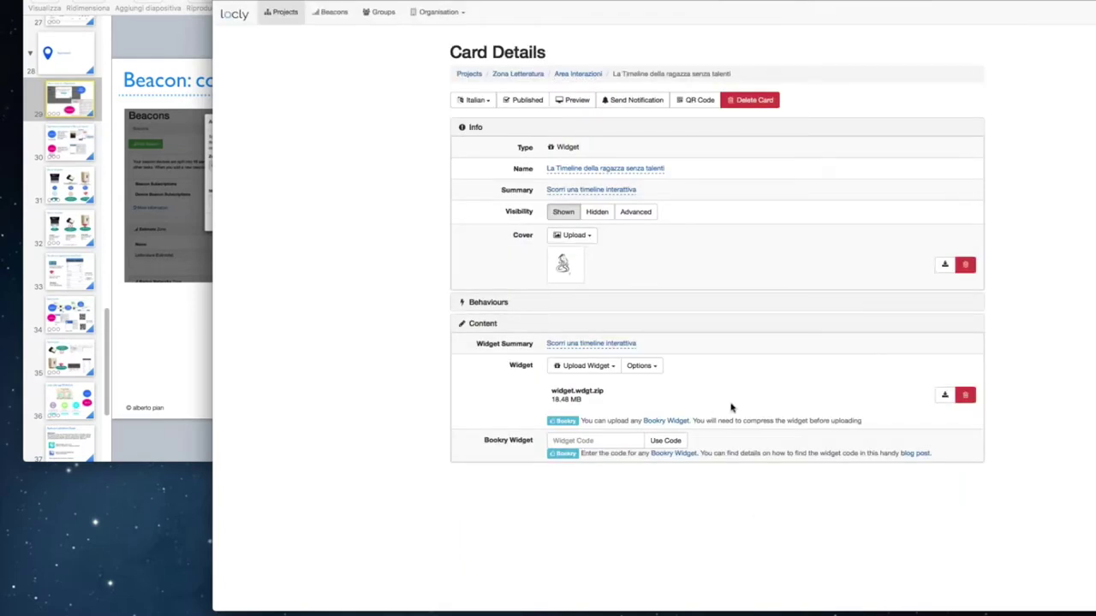
pyautogui.scroll(5, 732, 407)
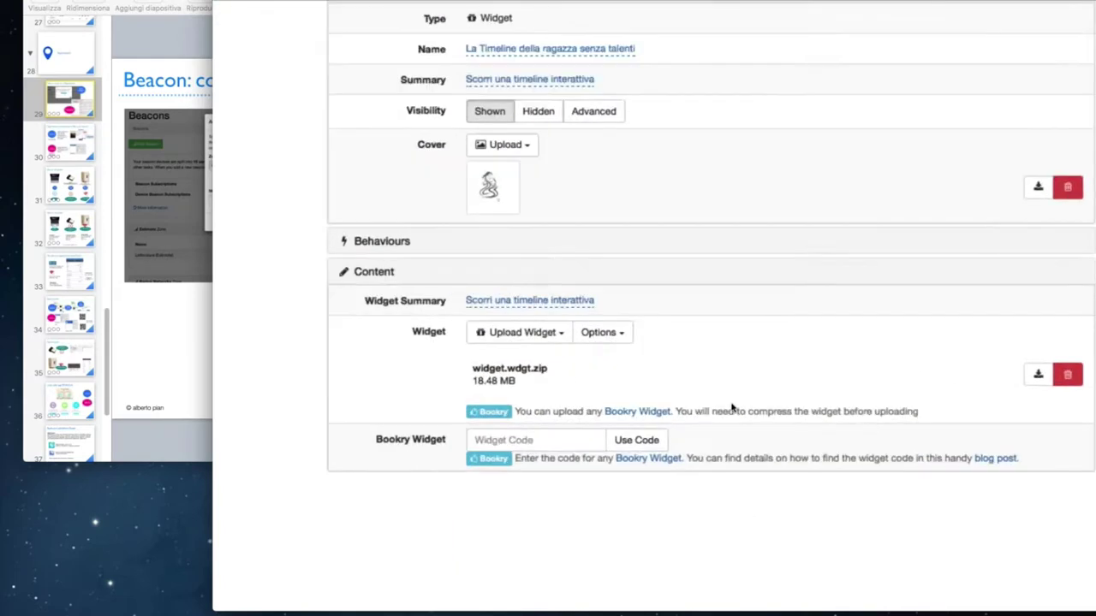
pyautogui.scroll(-5, 732, 408)
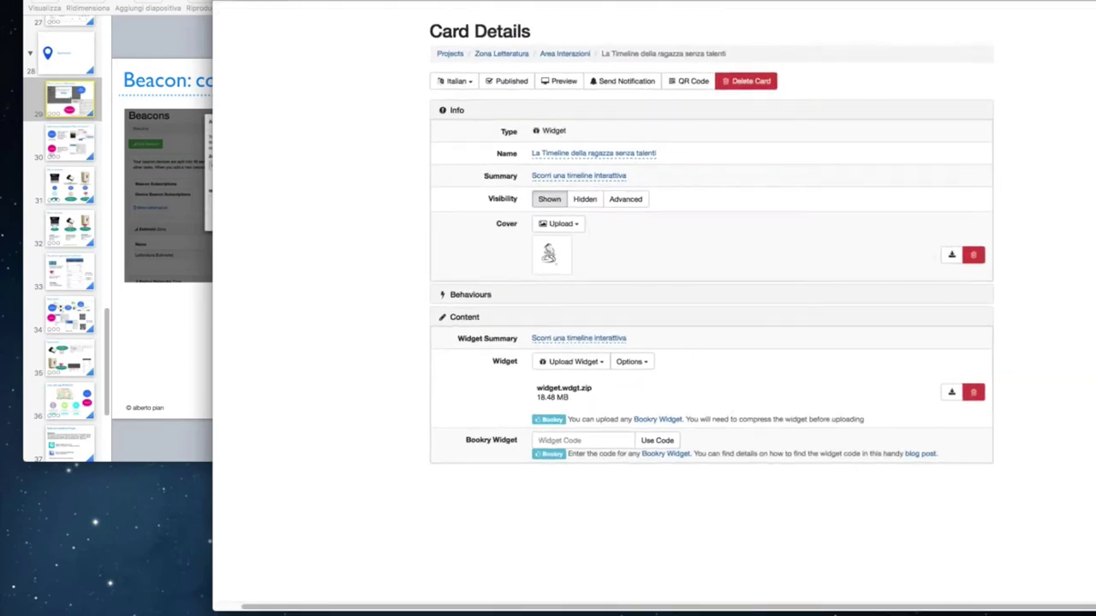
pyautogui.press('super+bracketleft')
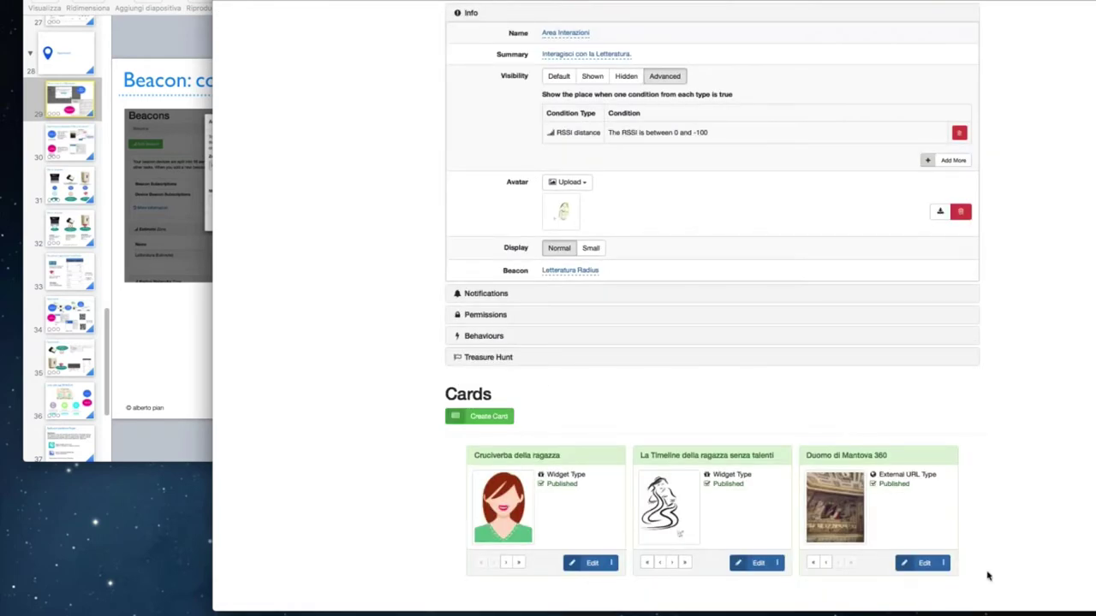
pyautogui.click(923, 564)
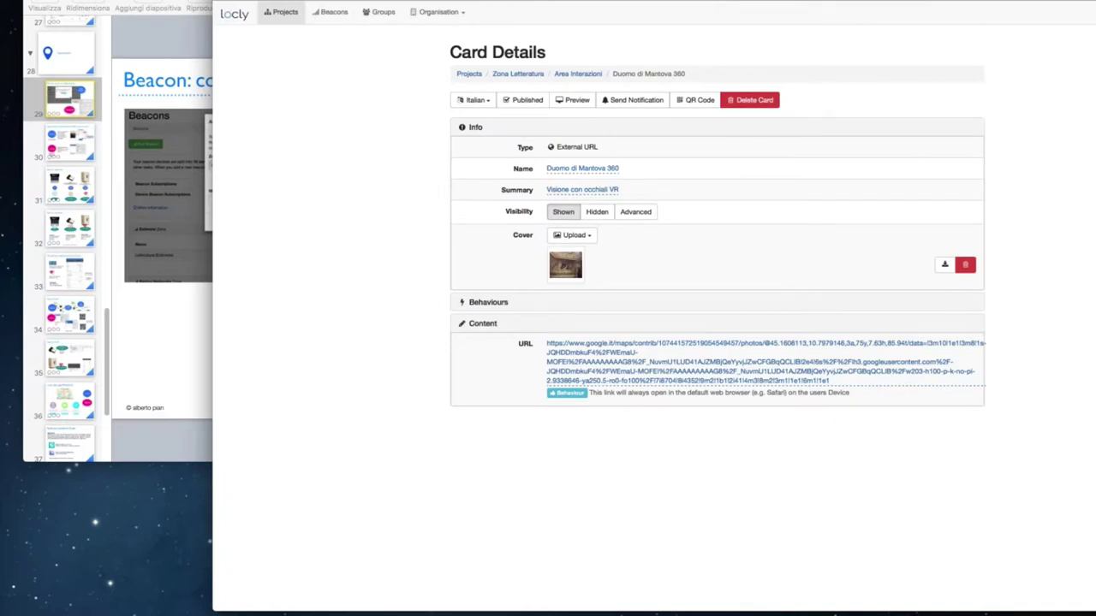
# - Review the Duomo di Mantova 360 card's info and external URL content, then return to the Area Interazioni place
pyautogui.scroll(5, 664, 283)
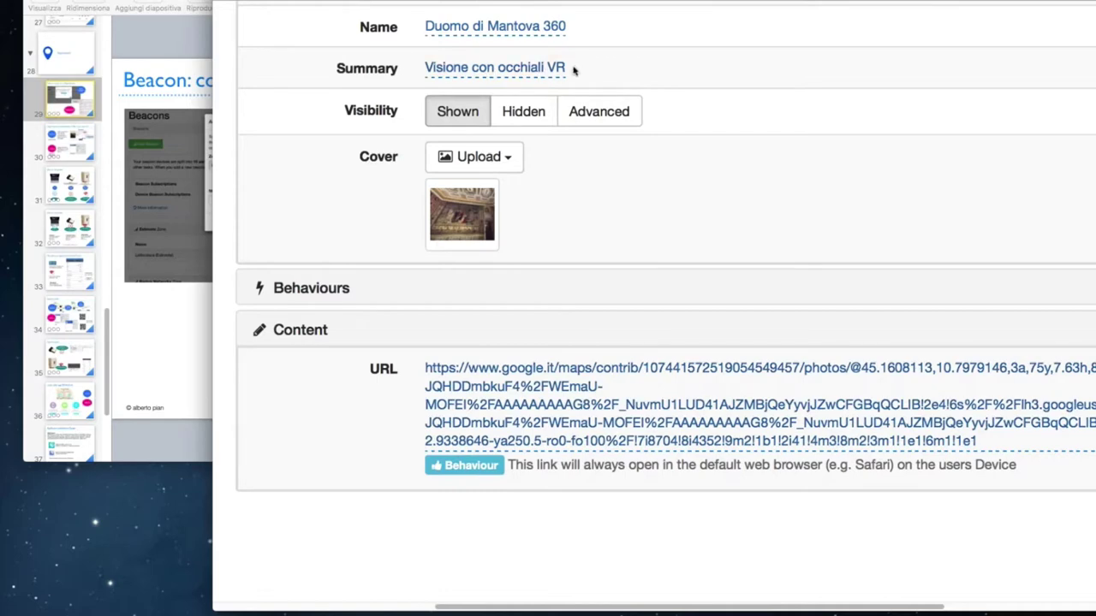
pyautogui.scroll(2, 580, 69)
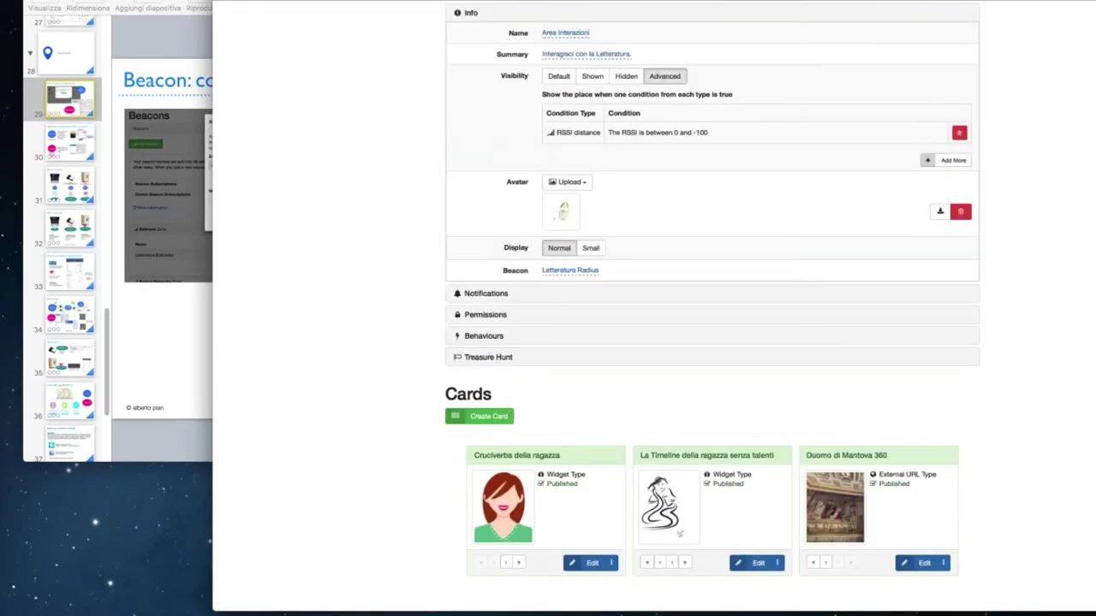
pyautogui.scroll(3, 871, 245)
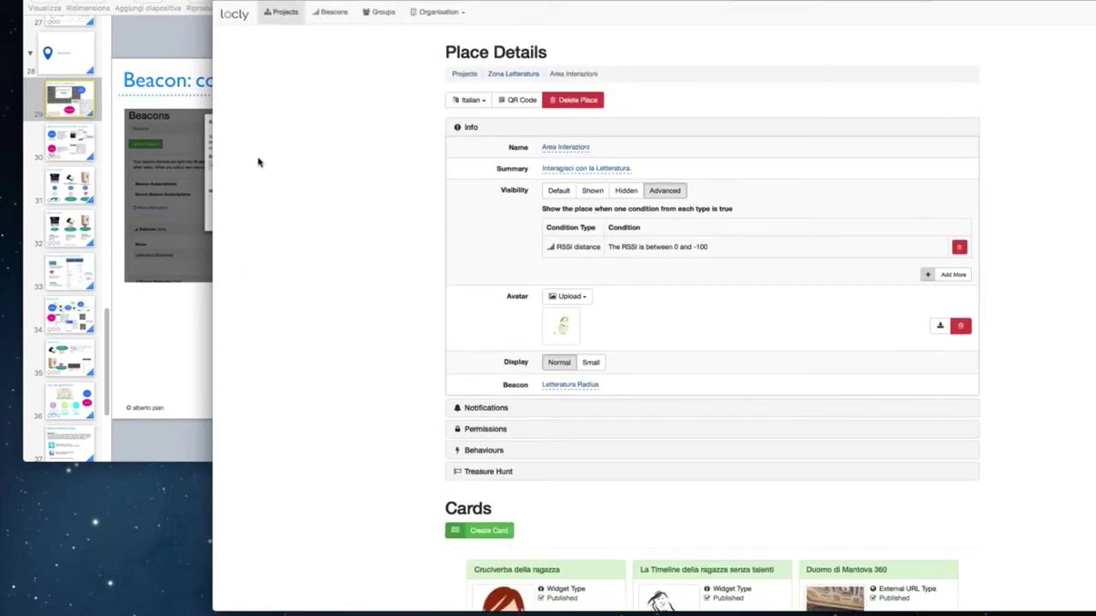
# - Switch to the Keynote presentation, show slide 30 on turning the Mac into a beacon, and enlarge and reposition its window
pyautogui.click(206, 125)
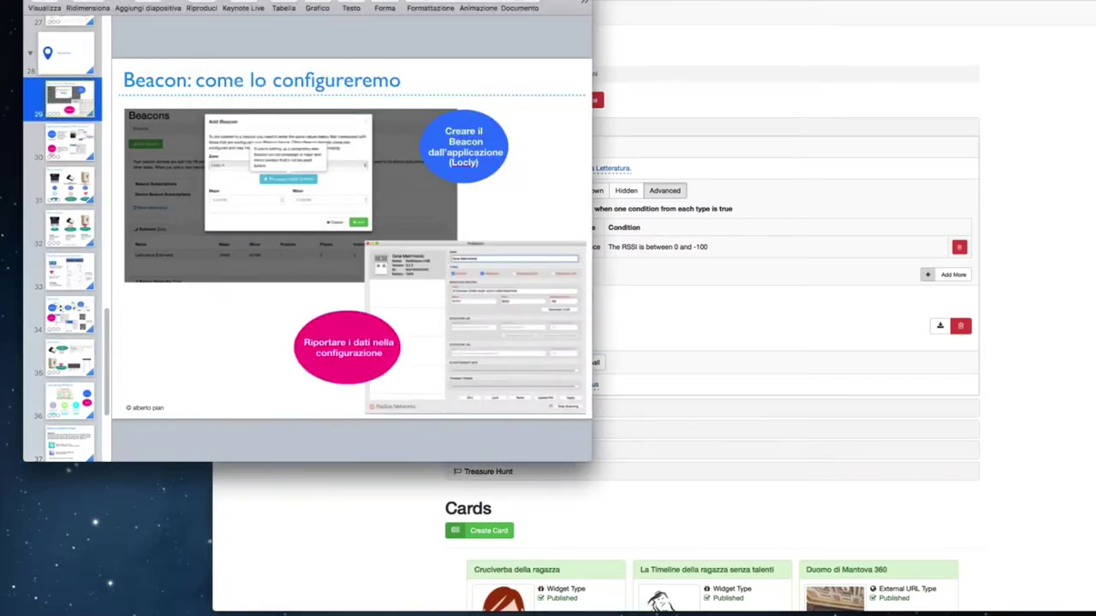
pyautogui.moveTo(257, 10); pyautogui.dragTo(510, 0)
pyautogui.click(330, 138)
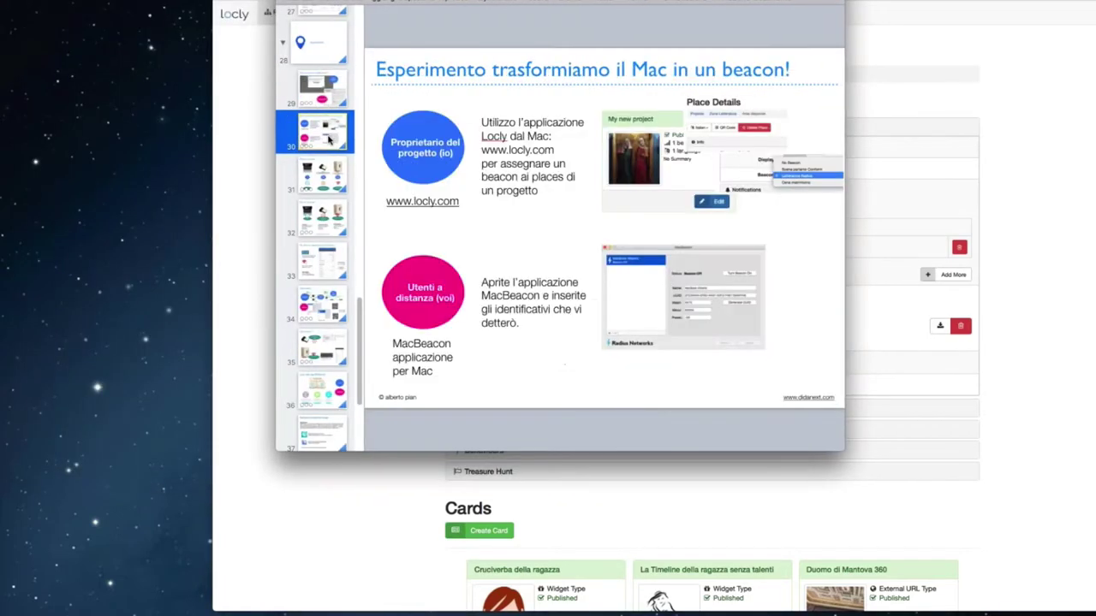
pyautogui.moveTo(841, 445); pyautogui.dragTo(1095, 548)
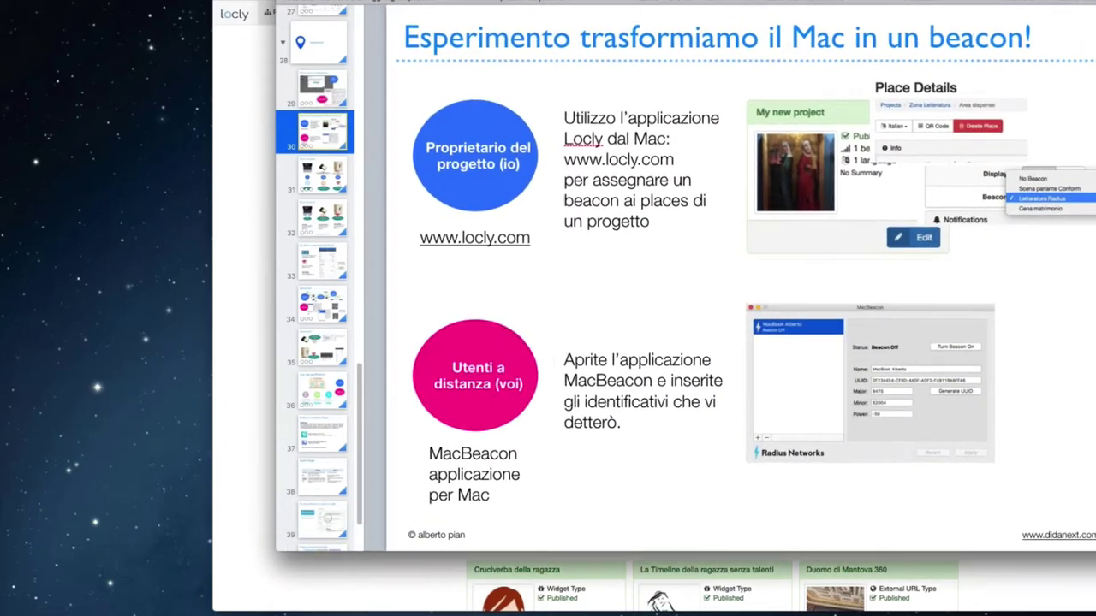
pyautogui.moveTo(685, 2); pyautogui.dragTo(567, 2)
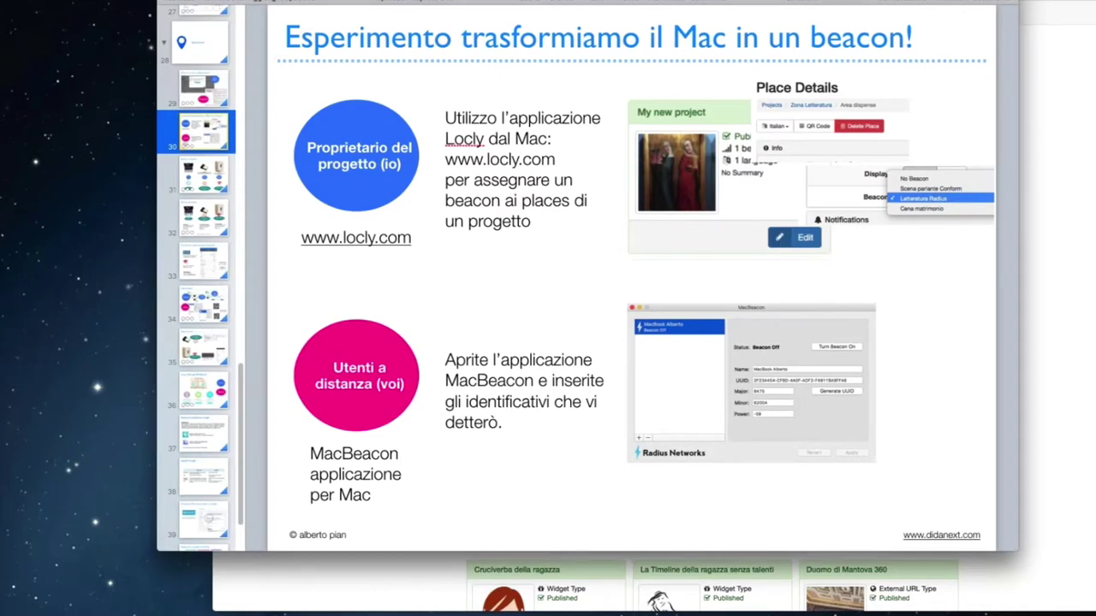
pyautogui.moveTo(567, 2); pyautogui.dragTo(497, 1)
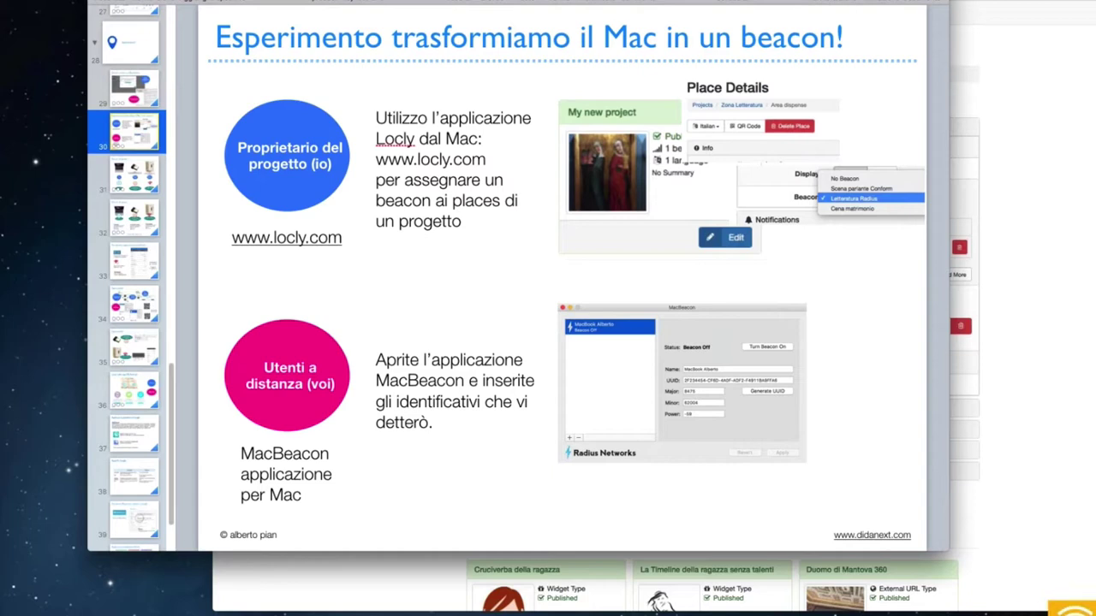
# - Switch to MacBeacon and move its window higher over the presentation slide
pyautogui.press('super+Tab')
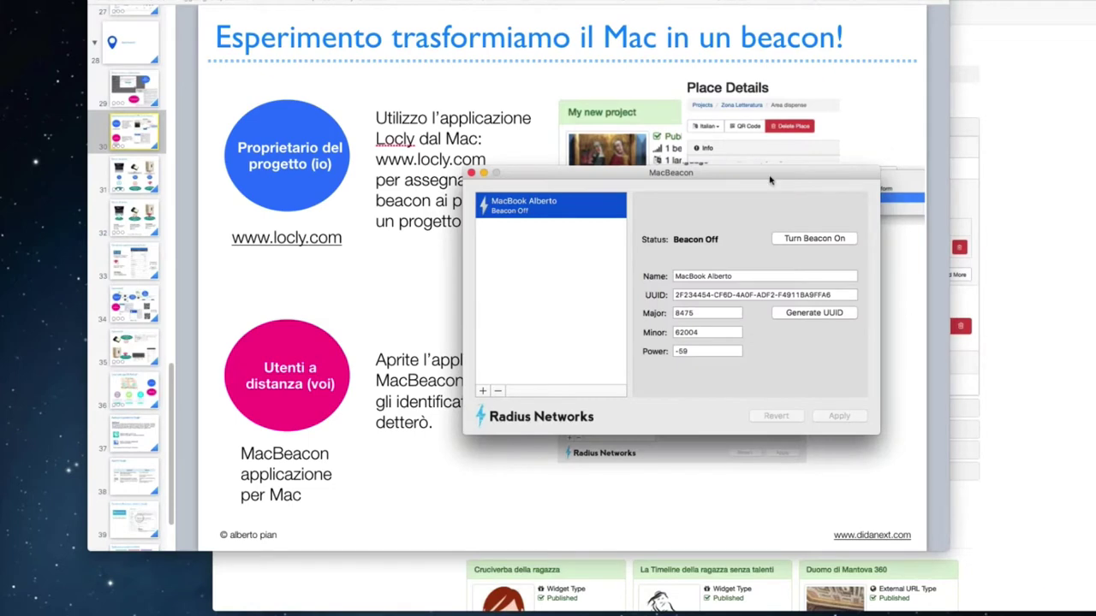
pyautogui.moveTo(718, 168); pyautogui.dragTo(771, 110)
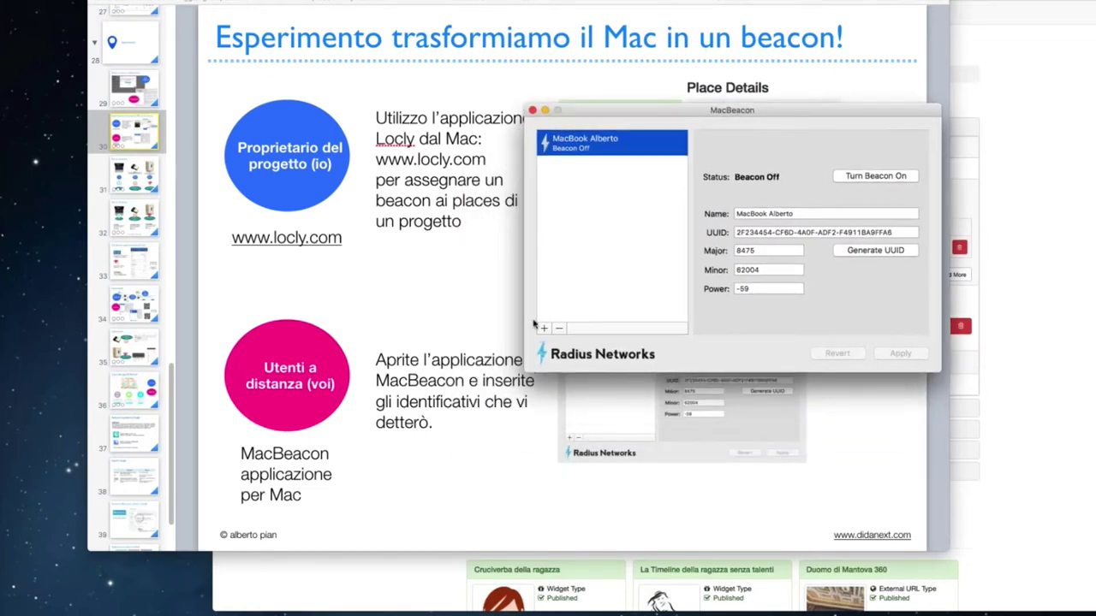